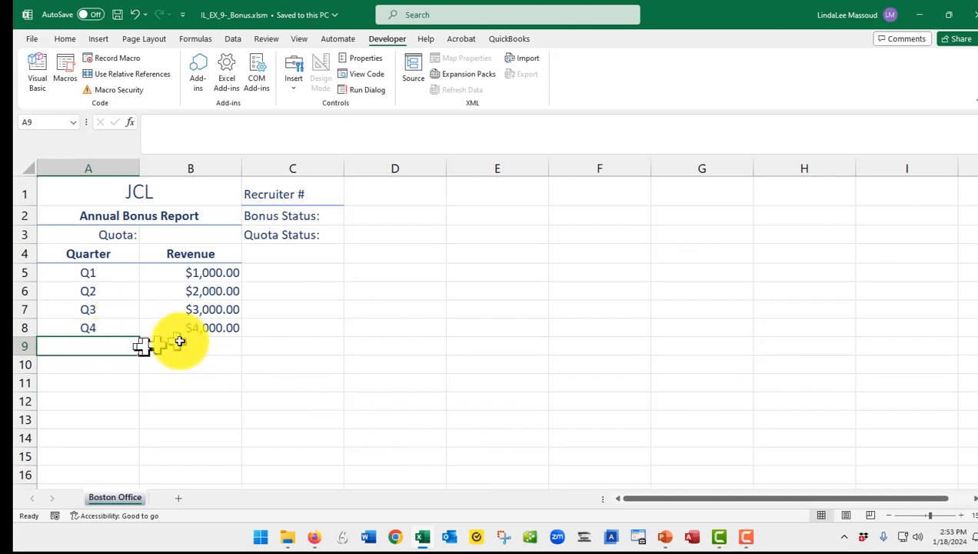
- Draw a rectangle shape over cells A10:A11, about 0.41" high and 1.13" wide
{"action": "left_click", "coordinate": [87, 364]}
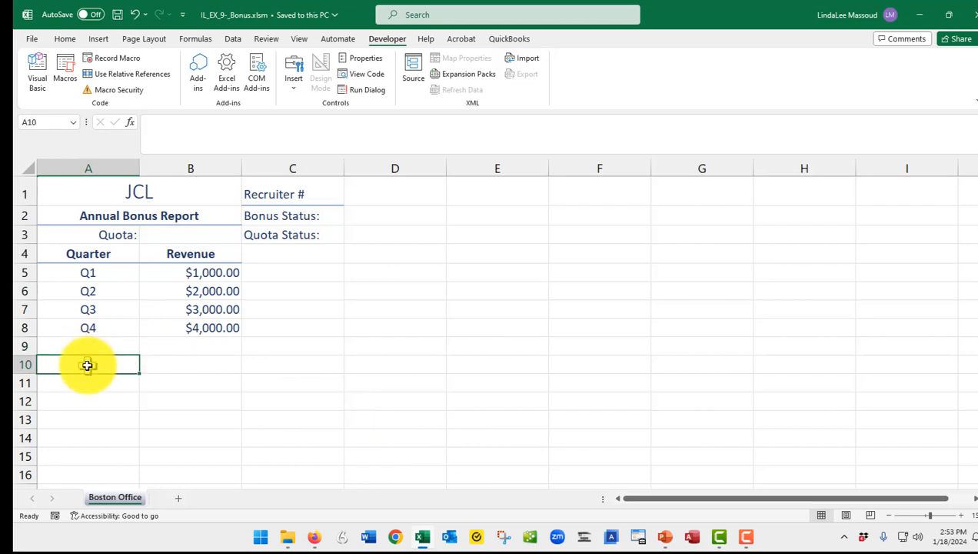
{"action": "left_click", "coordinate": [98, 38]}
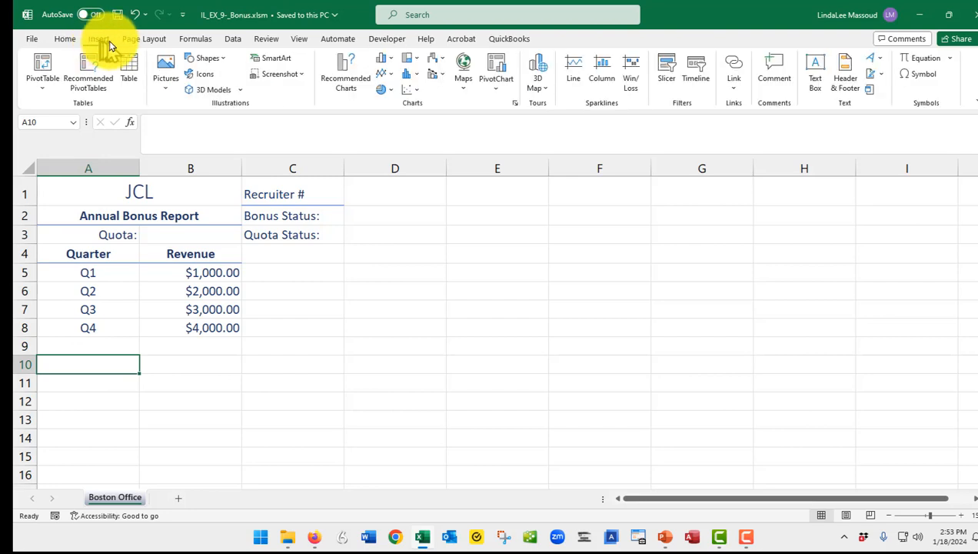
{"action": "left_click", "coordinate": [223, 59]}
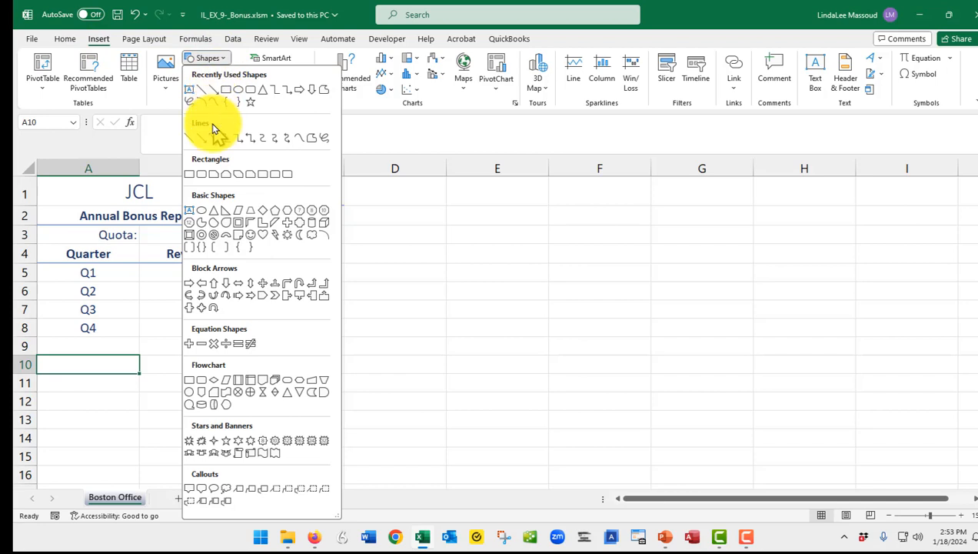
{"action": "left_click", "coordinate": [190, 180]}
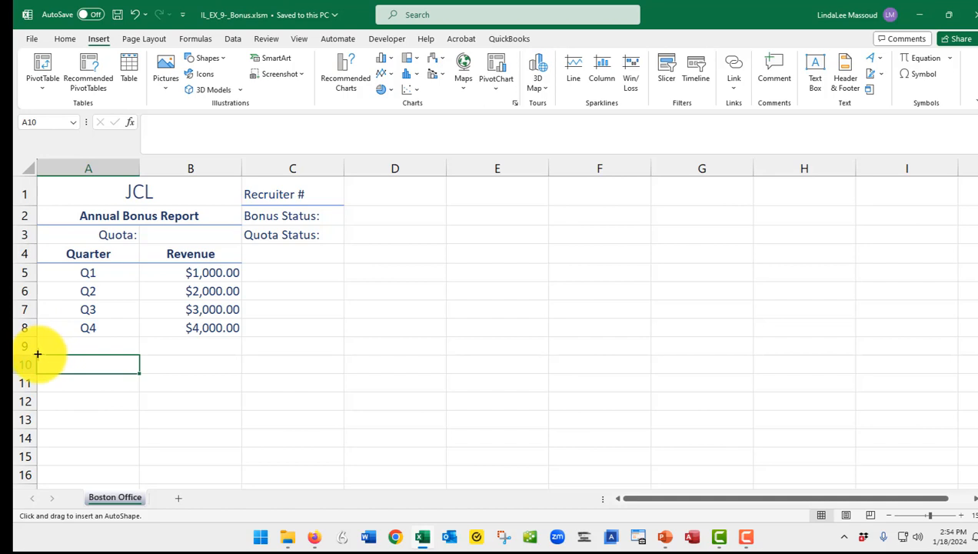
{"action": "left_click_drag", "start_coordinate": [36, 354], "coordinate": [138, 390]}
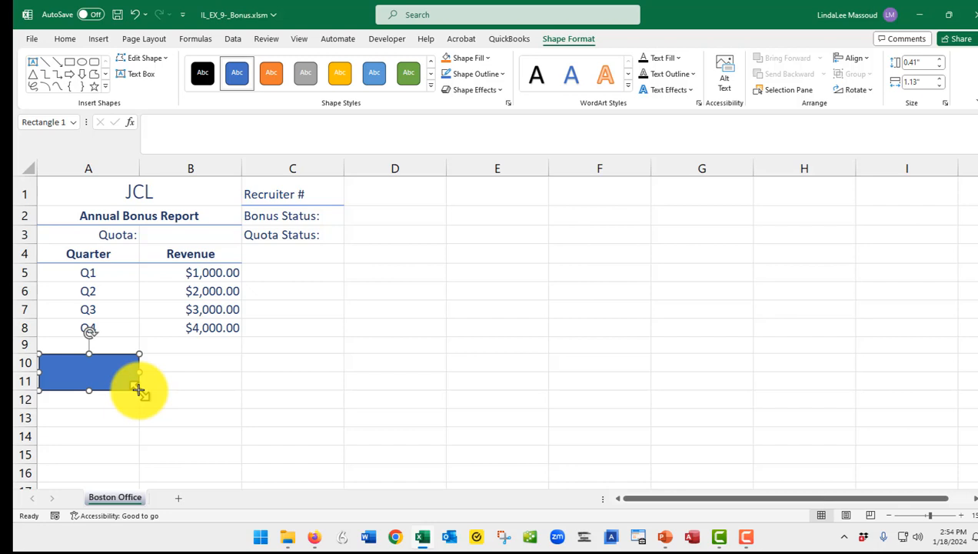
- Label the rectangle "Add Total" and centre its text both vertically and horizontally
{"action": "type", "text": "Add Total"}
{"action": "left_click", "coordinate": [137, 388]}
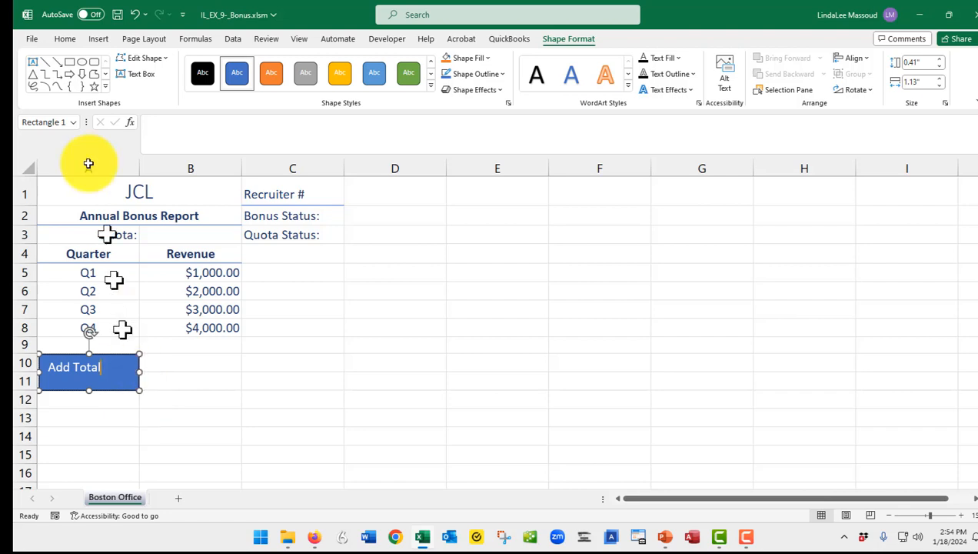
{"action": "left_click", "coordinate": [64, 38]}
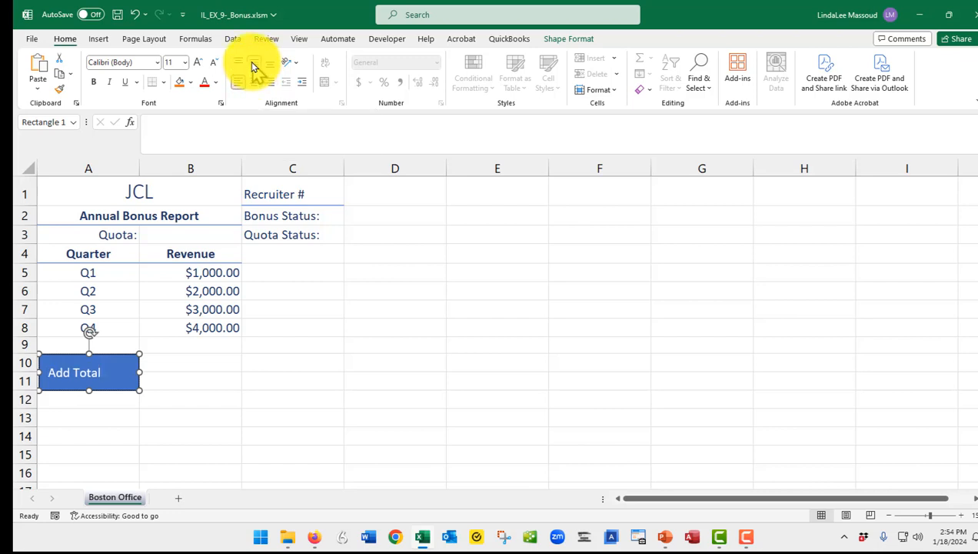
{"action": "left_click", "coordinate": [252, 63]}
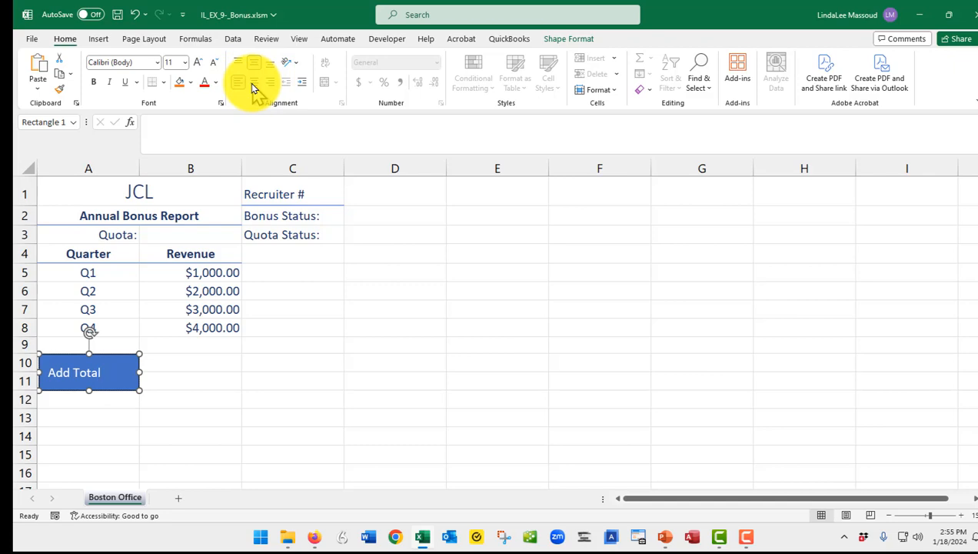
{"action": "left_click", "coordinate": [254, 83]}
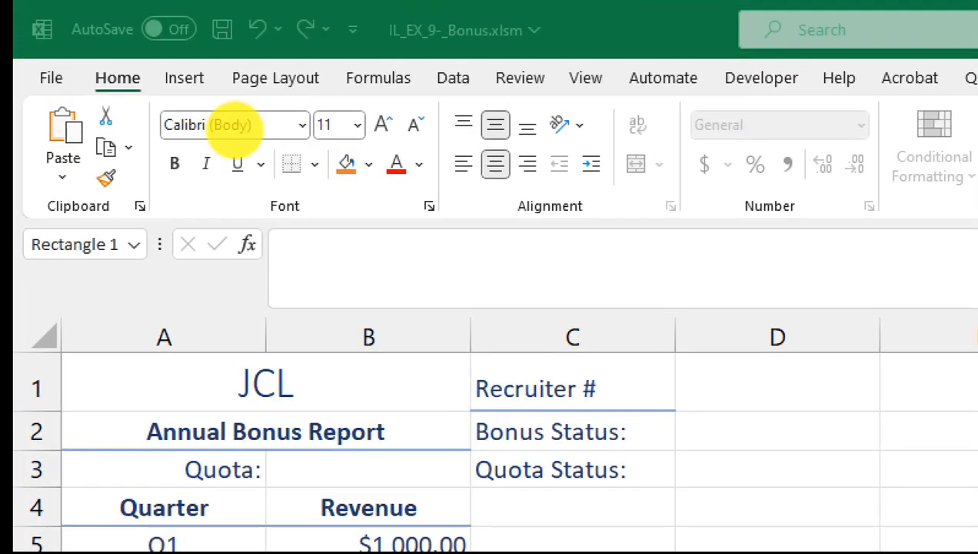
{"action": "key", "text": "super"}
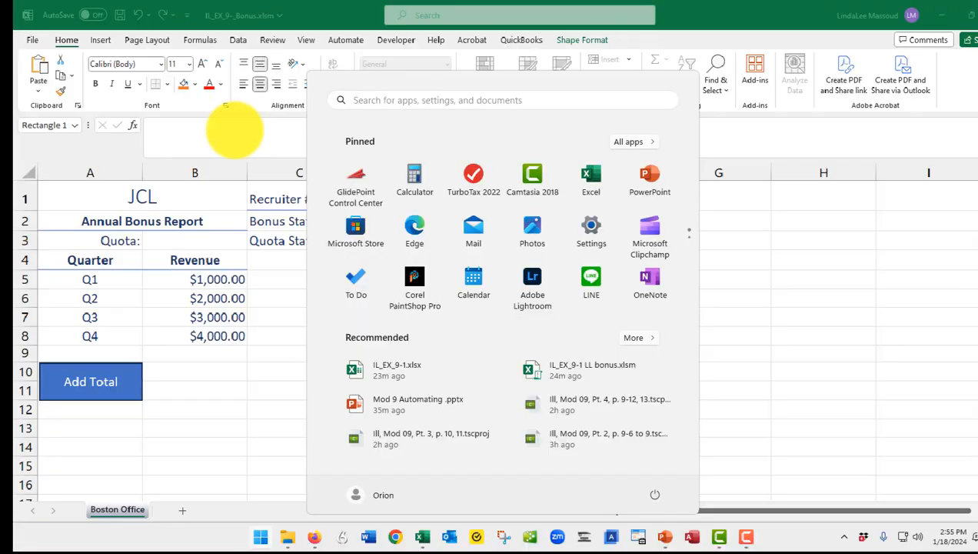
{"action": "left_click", "coordinate": [174, 372]}
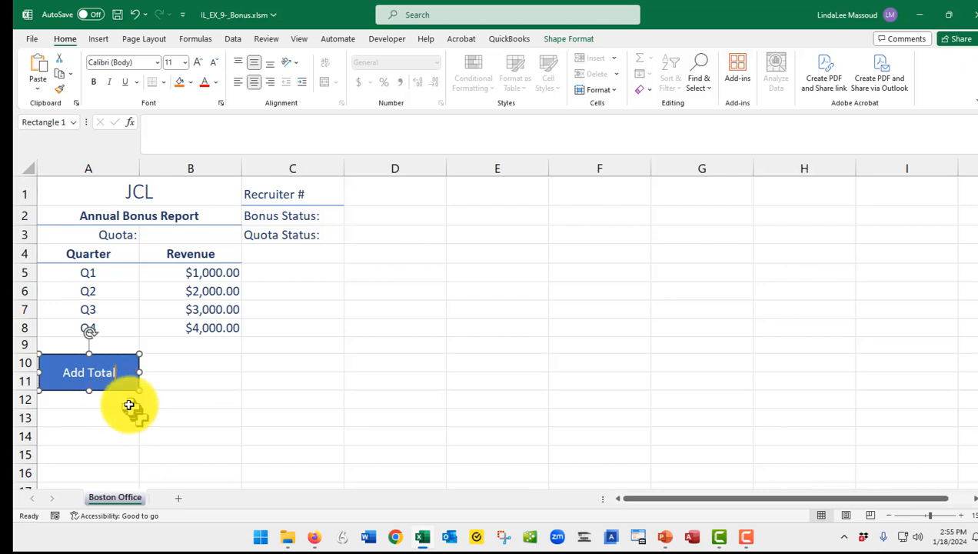
- Nudge the Add Total rectangle slightly into line with column A, and select cell A10 beneath it
{"action": "mouse_move", "coordinate": [118, 390]}
{"action": "left_mouse_down"}
{"action": "mouse_move", "coordinate": [163, 397]}
{"action": "mouse_move", "coordinate": [196, 417]}
{"action": "mouse_move", "coordinate": [175, 397]}
{"action": "mouse_move", "coordinate": [118, 389]}
{"action": "left_mouse_up"}
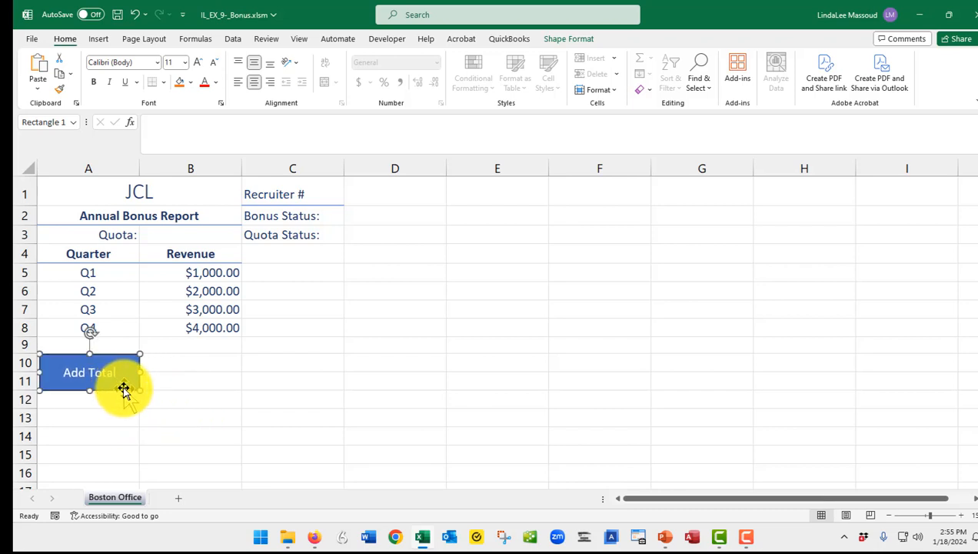
{"action": "left_click", "coordinate": [126, 406]}
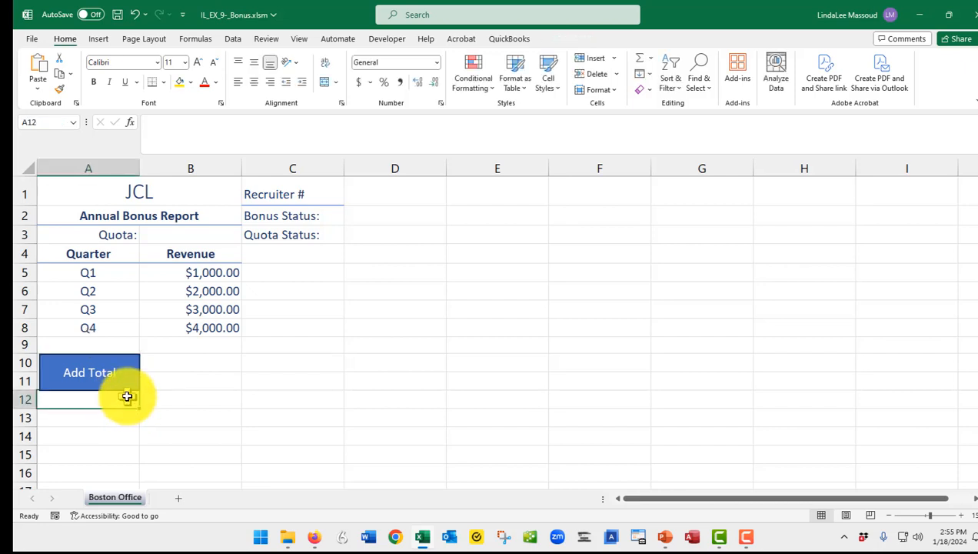
{"action": "key", "text": "ctrl+Up"}
{"action": "key", "text": "Down"}
{"action": "key", "text": "Down"}
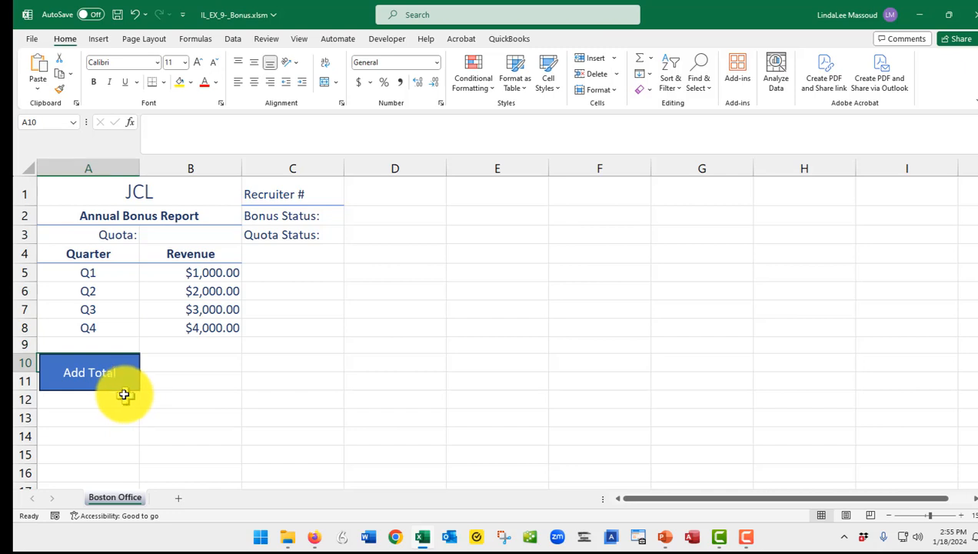
- Assign the AddTotal macro to the Add Total rectangle and deselect the shape
{"action": "left_click", "coordinate": [124, 383]}
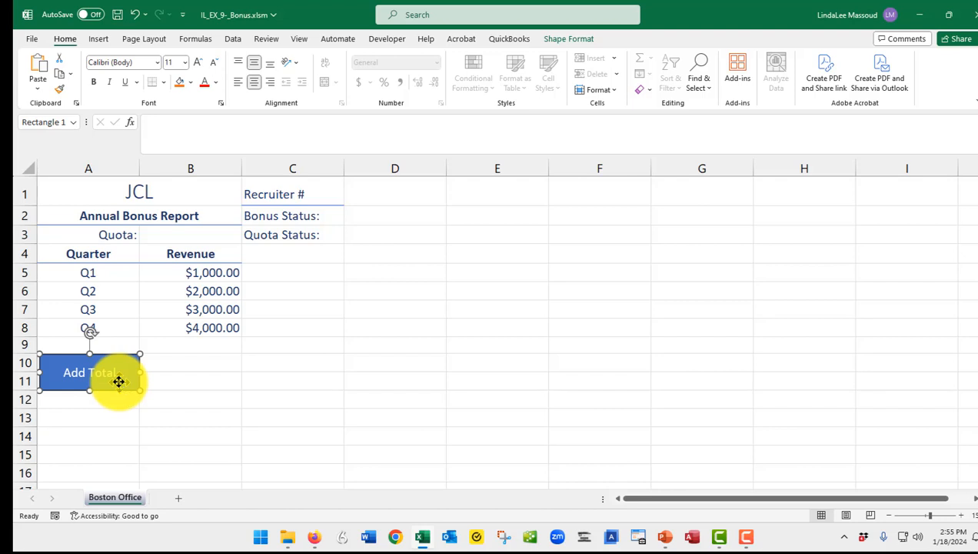
{"action": "right_click", "coordinate": [118, 382]}
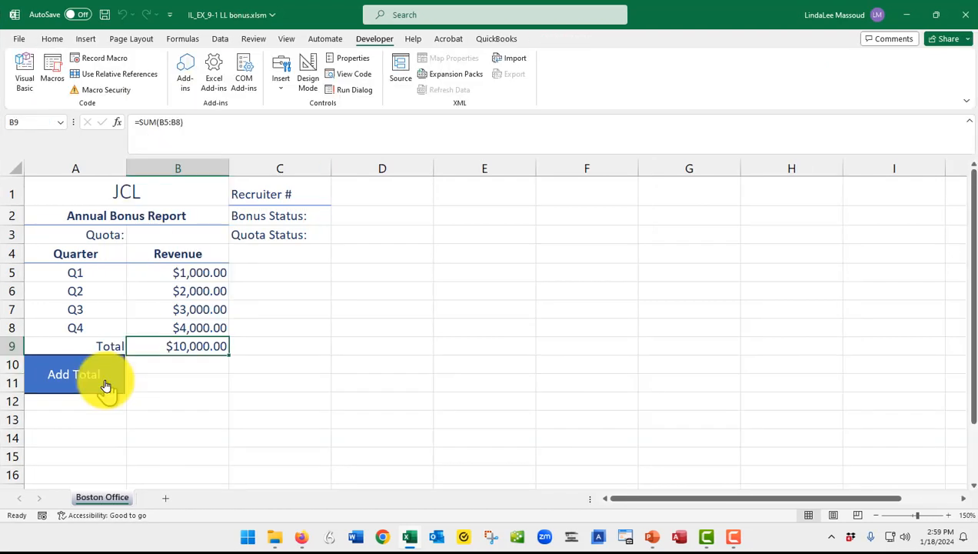
{"action": "right_click", "coordinate": [104, 383]}
{"action": "left_click", "coordinate": [146, 300]}
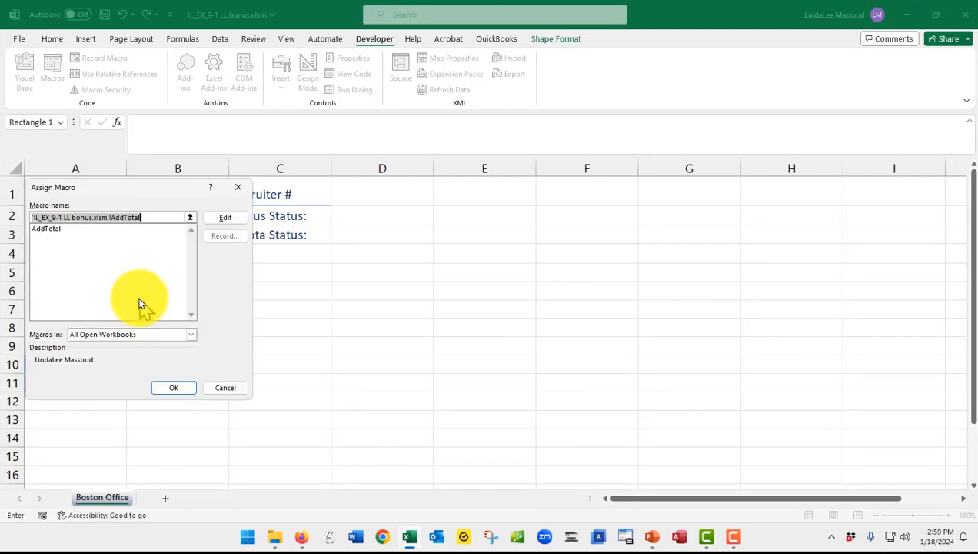
{"action": "left_click", "coordinate": [44, 230]}
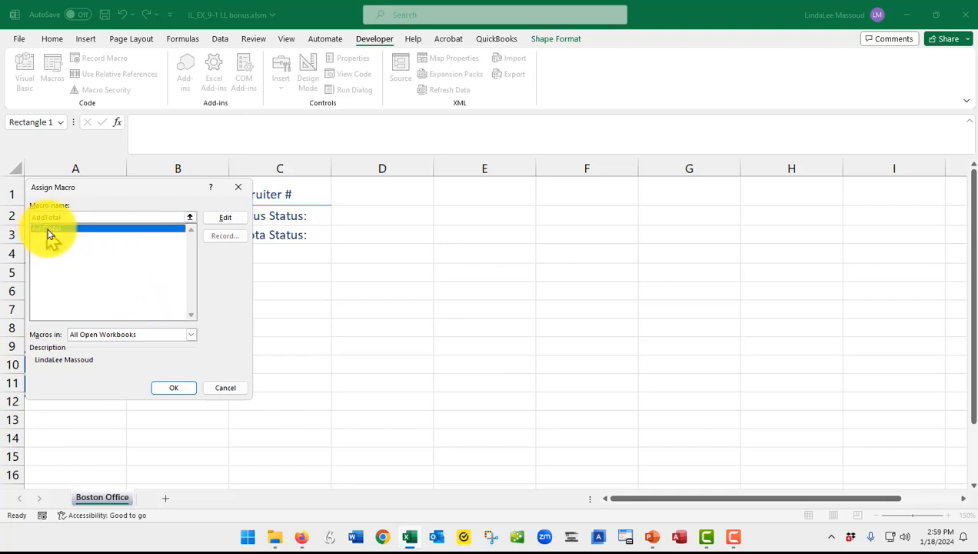
{"action": "left_click", "coordinate": [169, 389]}
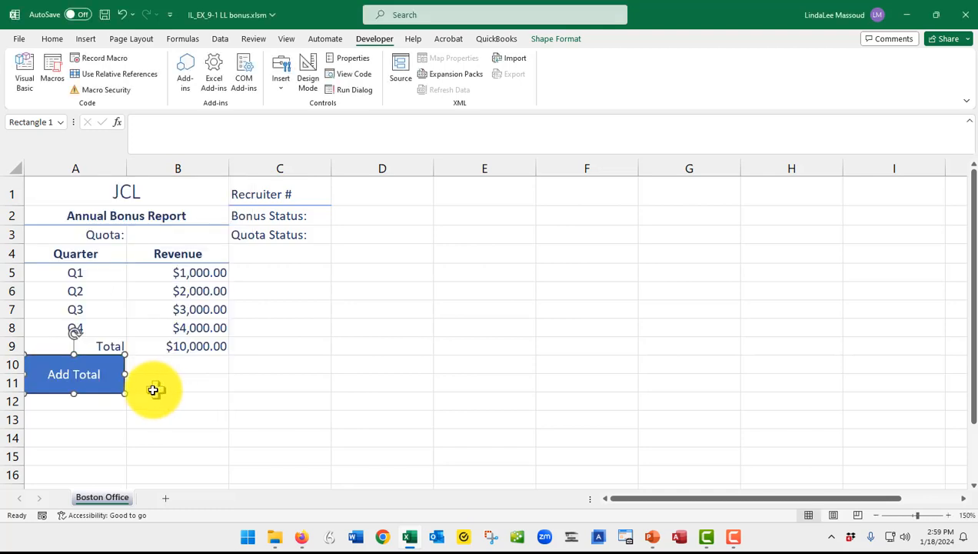
{"action": "left_click", "coordinate": [157, 383]}
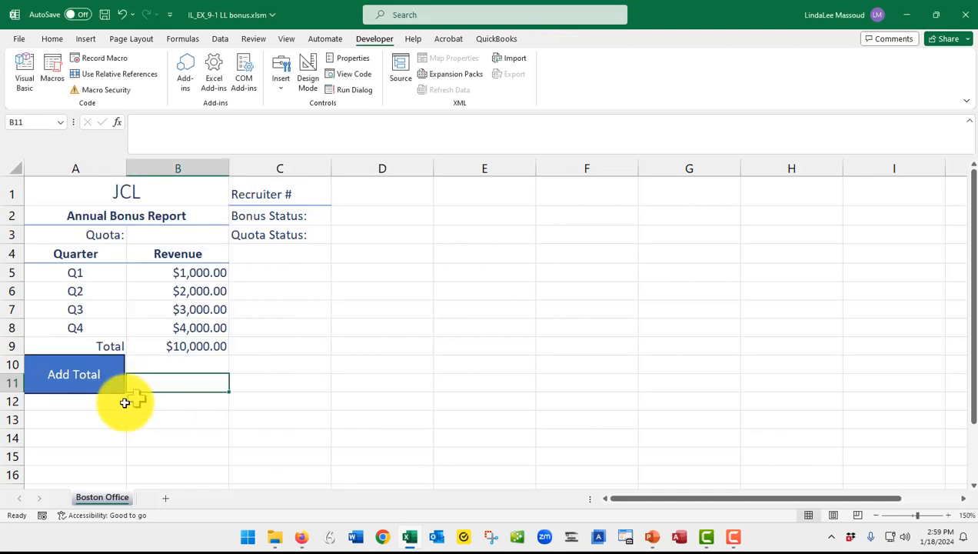
- Clear the total label and amount in A9:B9, and test the macro by running it from the Add Total shape
{"action": "left_click", "coordinate": [99, 343]}
{"action": "key", "text": "shift+Right"}
{"action": "key", "text": "Delete"}
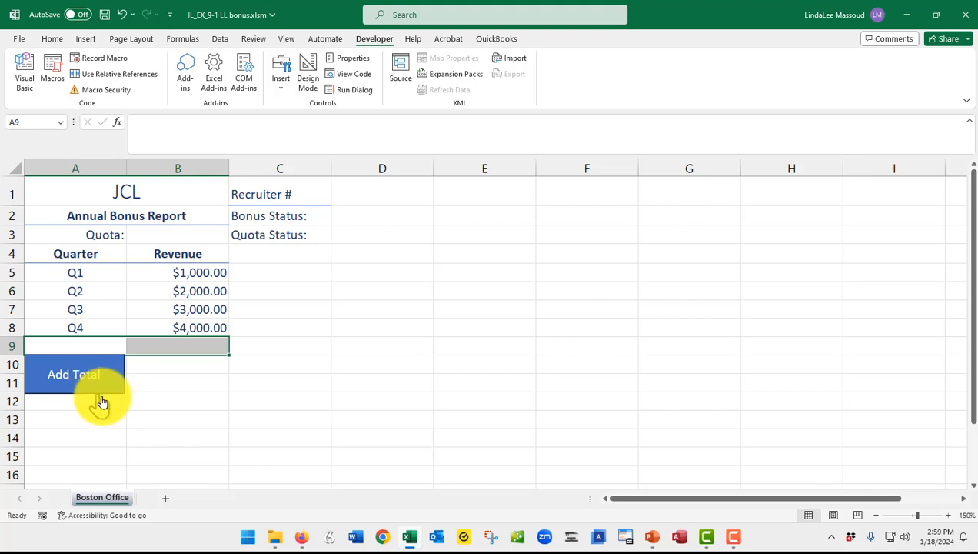
{"action": "left_click", "coordinate": [113, 412]}
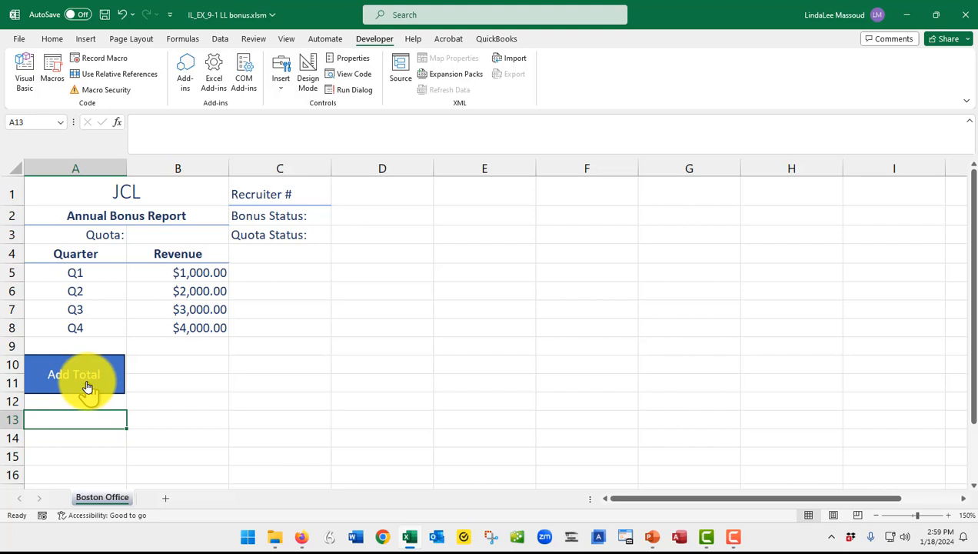
{"action": "left_click", "coordinate": [88, 387]}
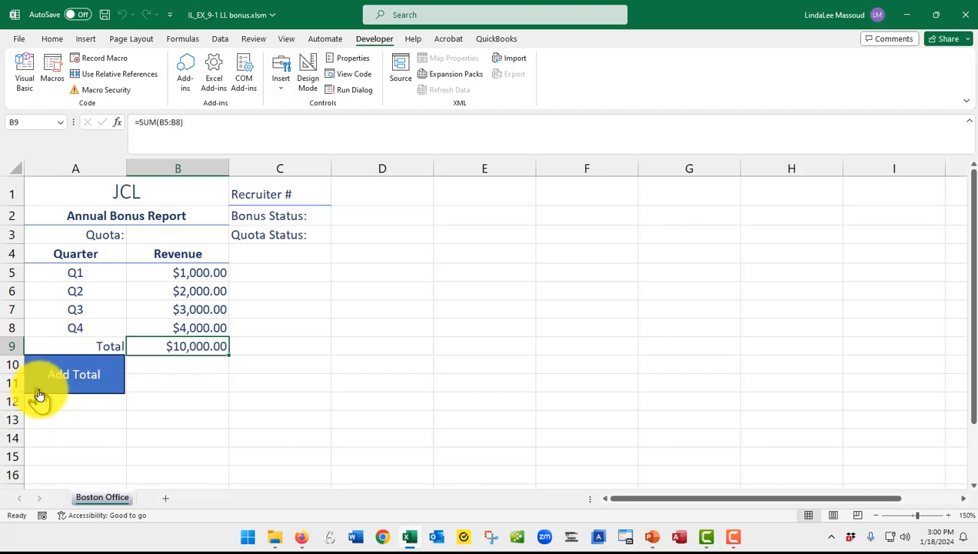
- Select the Add Total shape without running its macro, shift it slightly to fit cells A10:A11, and deselect it
{"action": "right_click", "coordinate": [102, 385]}
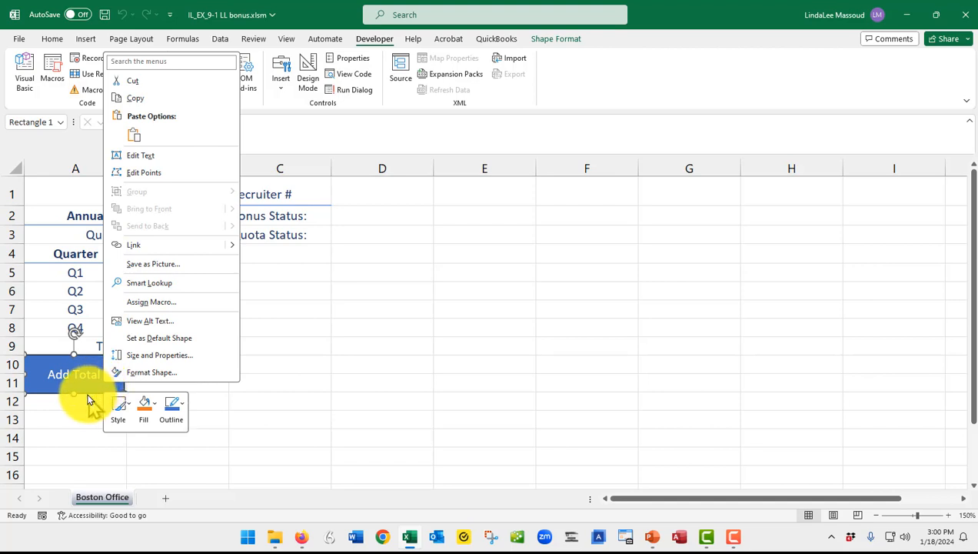
{"action": "left_click", "coordinate": [86, 387]}
{"action": "mouse_move", "coordinate": [88, 393]}
{"action": "left_mouse_down"}
{"action": "mouse_move", "coordinate": [218, 415]}
{"action": "mouse_move", "coordinate": [89, 409]}
{"action": "mouse_move", "coordinate": [88, 393]}
{"action": "left_mouse_up"}
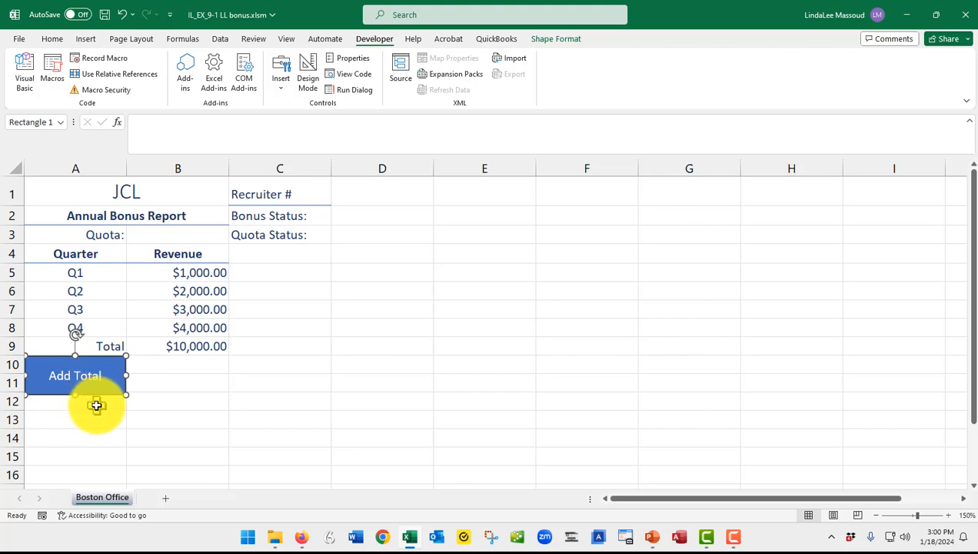
{"action": "left_click", "coordinate": [97, 405]}
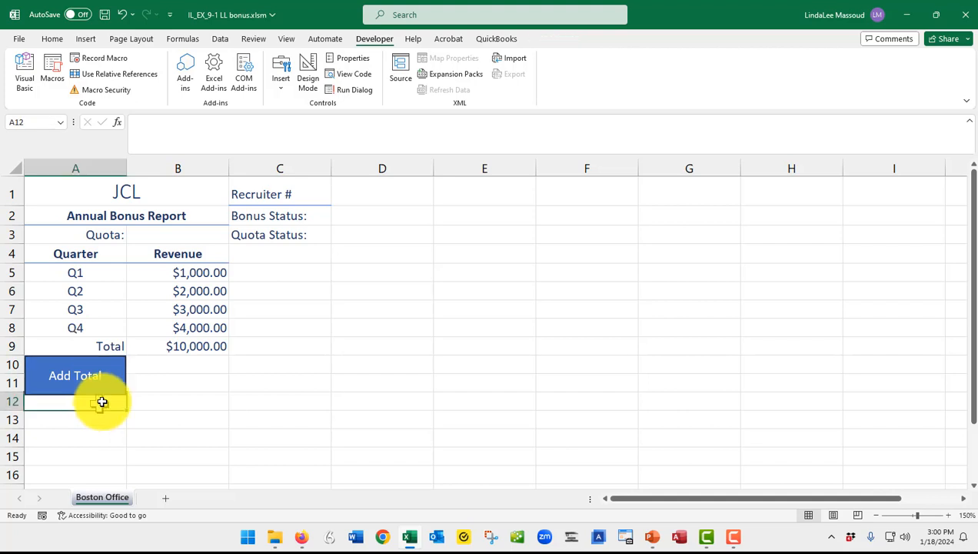
{"action": "left_click", "coordinate": [158, 375]}
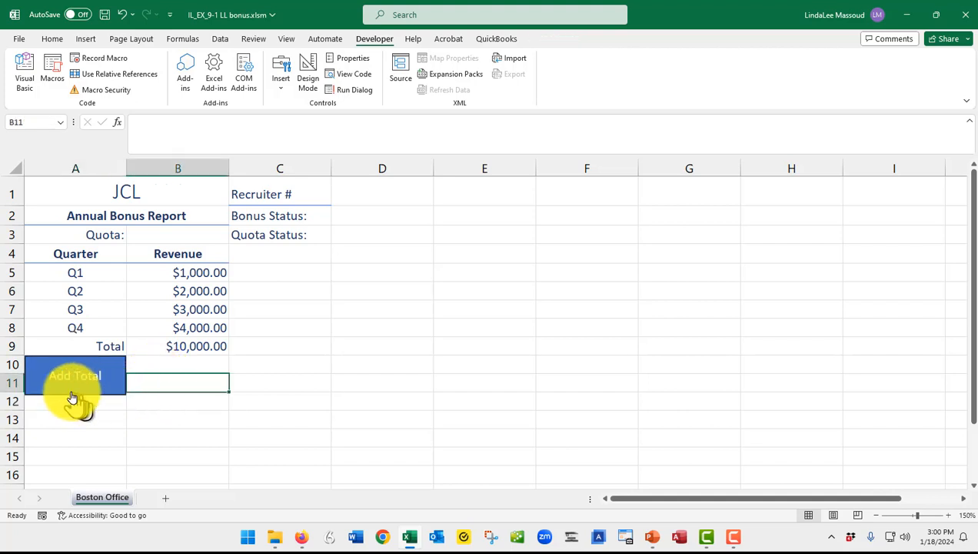